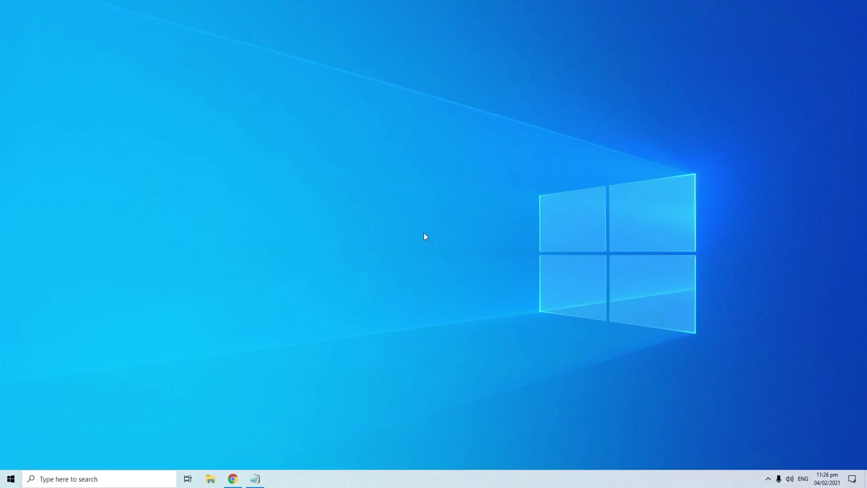
pyautogui.click(235, 476)
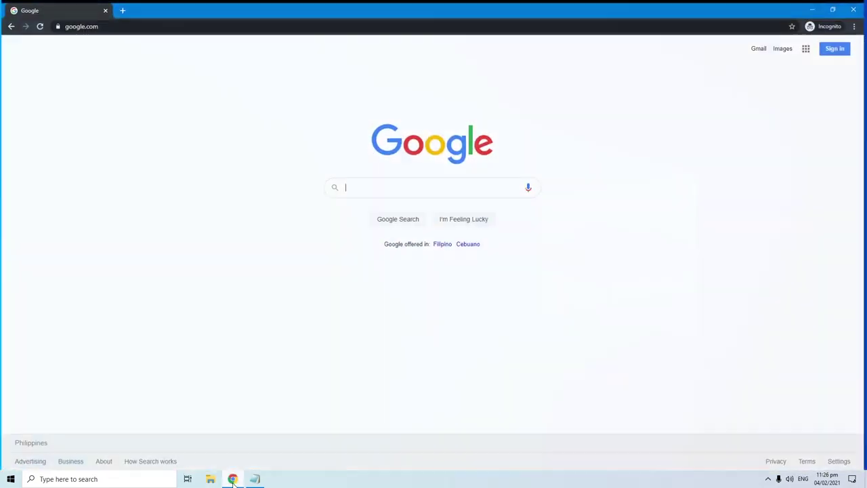
pyautogui.click(227, 26)
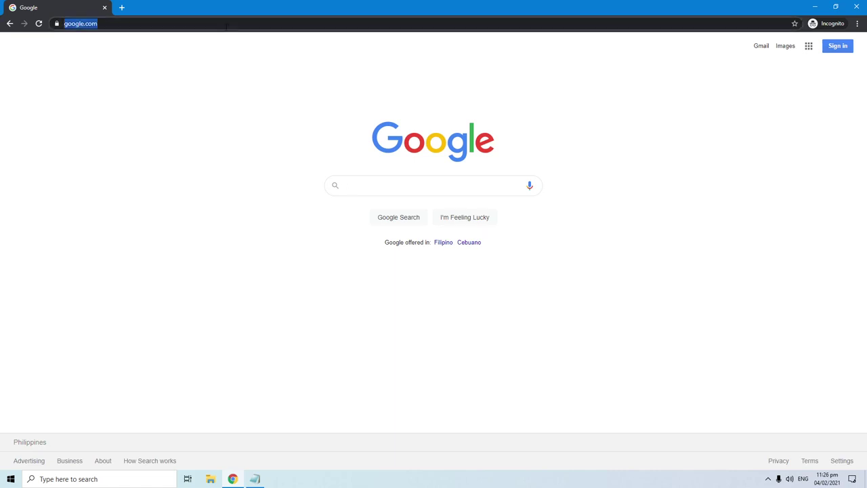
pyautogui.write('https://od.wasonliu.workers.dev/#form')
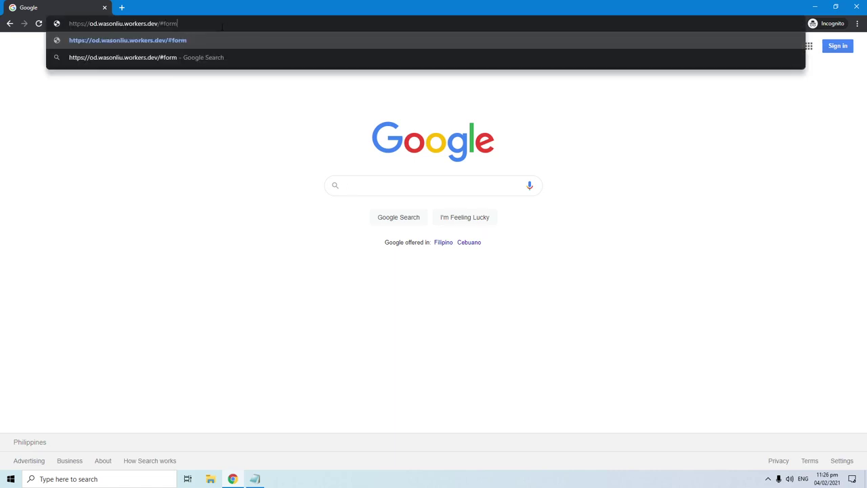
pyautogui.hotkey('ctrl', 'a')
pyautogui.click(187, 24)
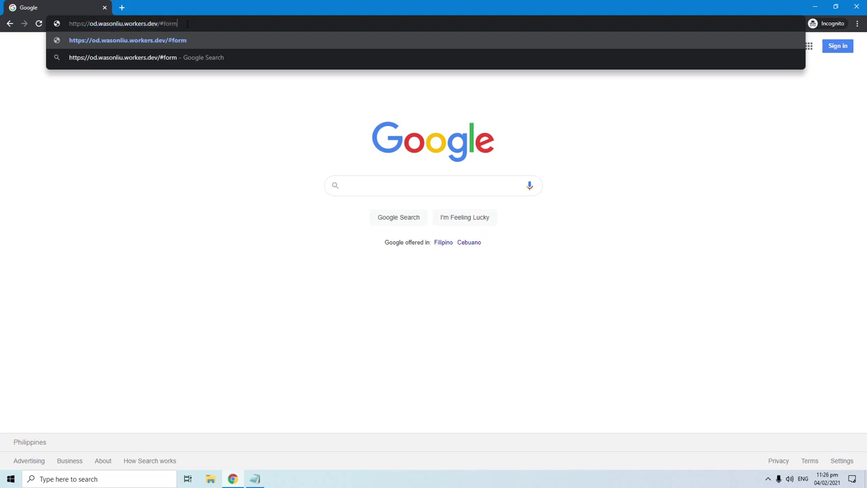
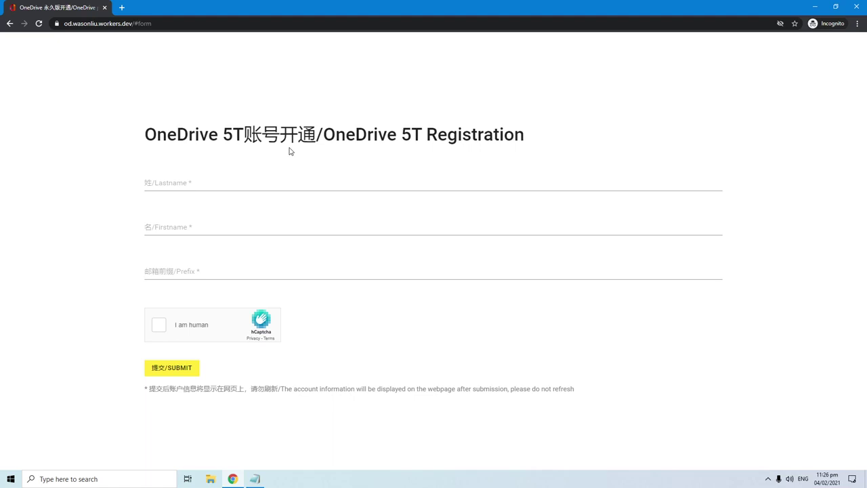
# - Fill in the last name, first name and e-mail prefix on the OneDrive 5T registration form
pyautogui.click(420, 185)
pyautogui.write('tech')
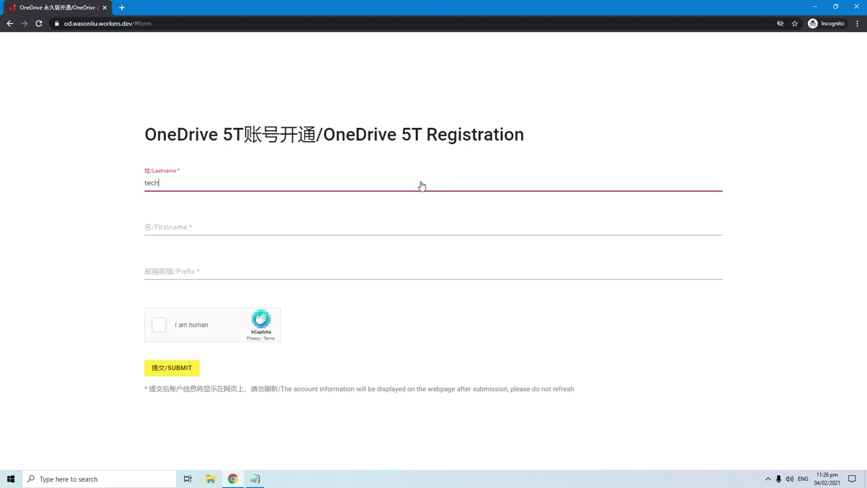
pyautogui.press('Tab')
pyautogui.write('sense')
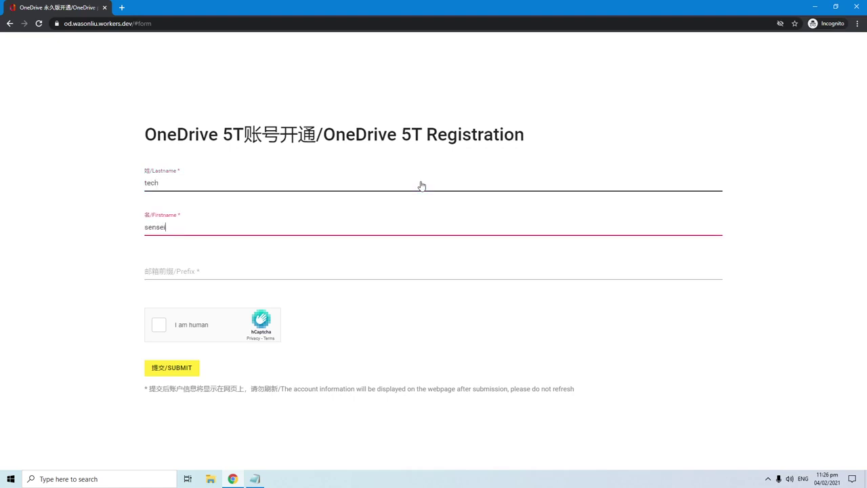
pyautogui.press('Tab')
pyautogui.write('techsens')
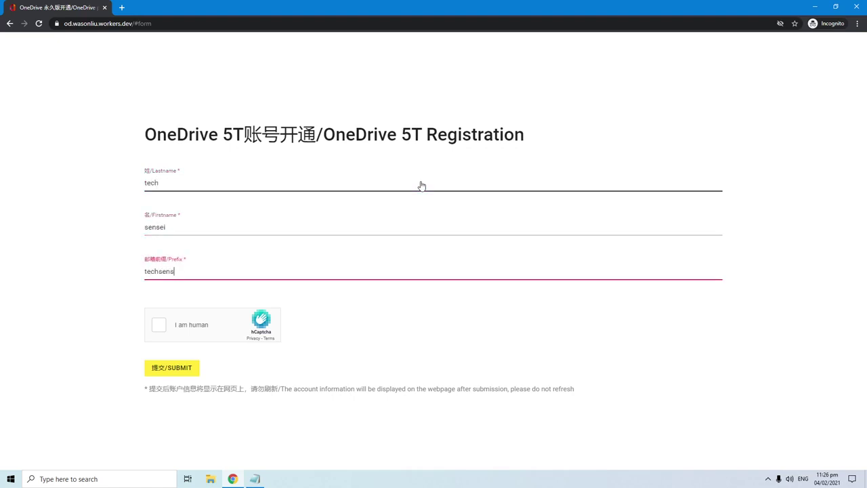
pyautogui.write('ei00')
# - Complete the hCaptcha by selecting every image containing a car, and submit the registration, confirming the account creation
pyautogui.click(163, 328)
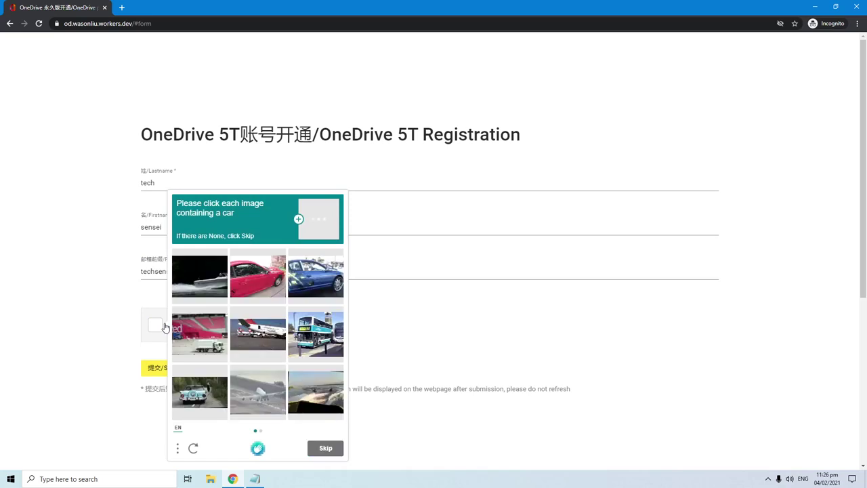
pyautogui.click(261, 287)
pyautogui.click(315, 279)
pyautogui.click(216, 401)
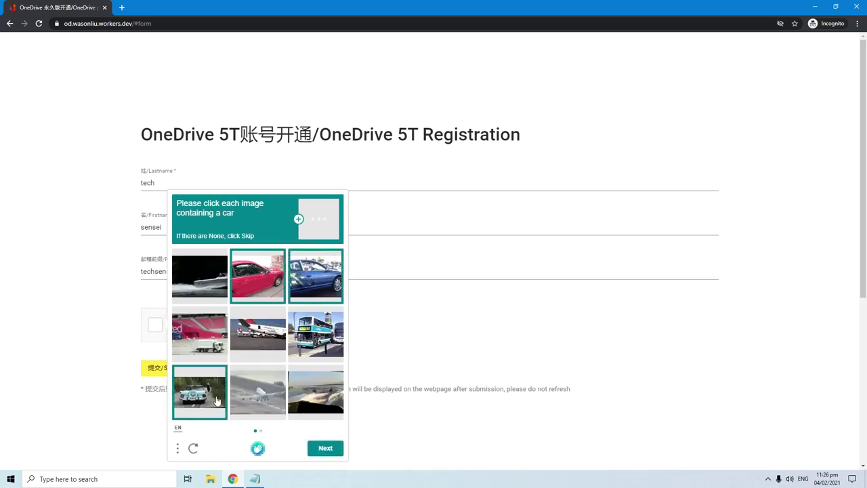
pyautogui.click(331, 448)
pyautogui.click(213, 277)
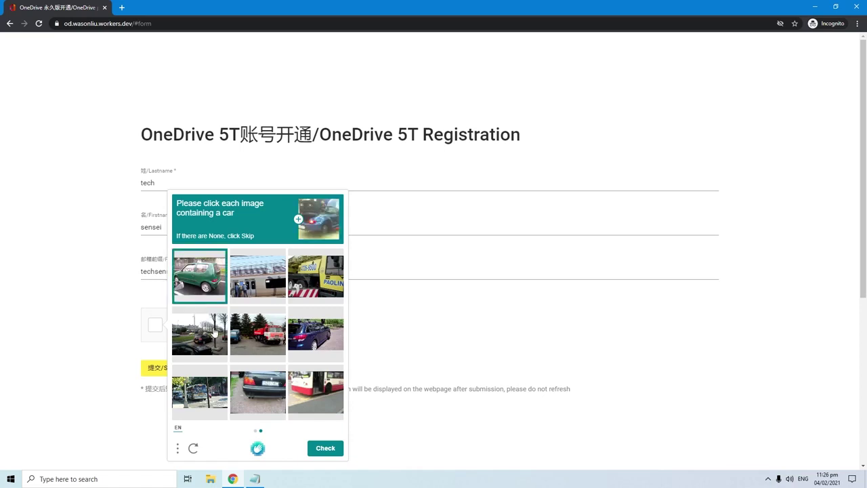
pyautogui.click(214, 331)
pyautogui.click(314, 341)
pyautogui.click(273, 382)
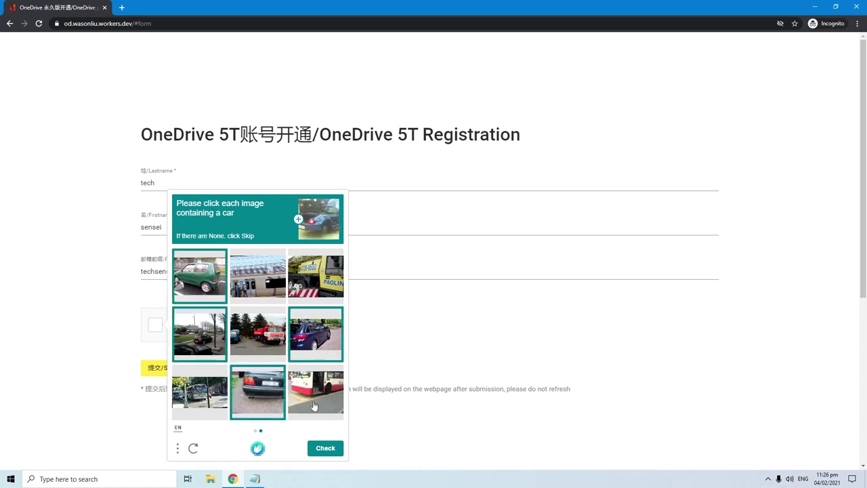
pyautogui.click(326, 447)
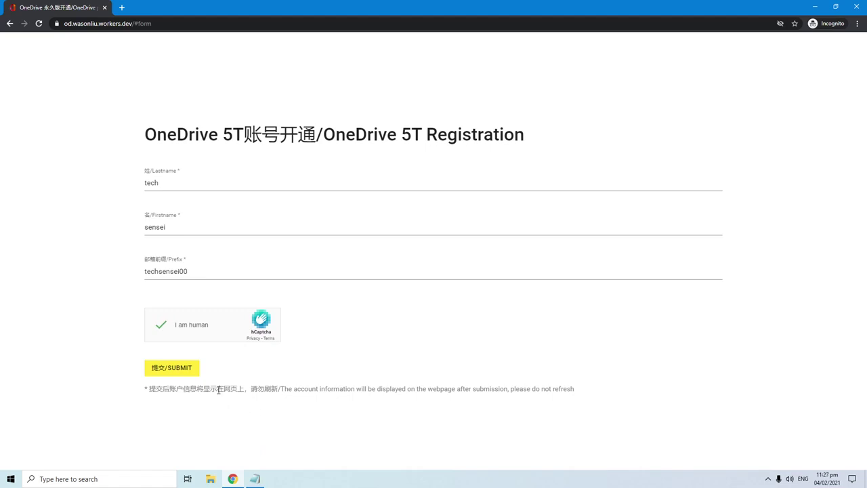
pyautogui.click(188, 372)
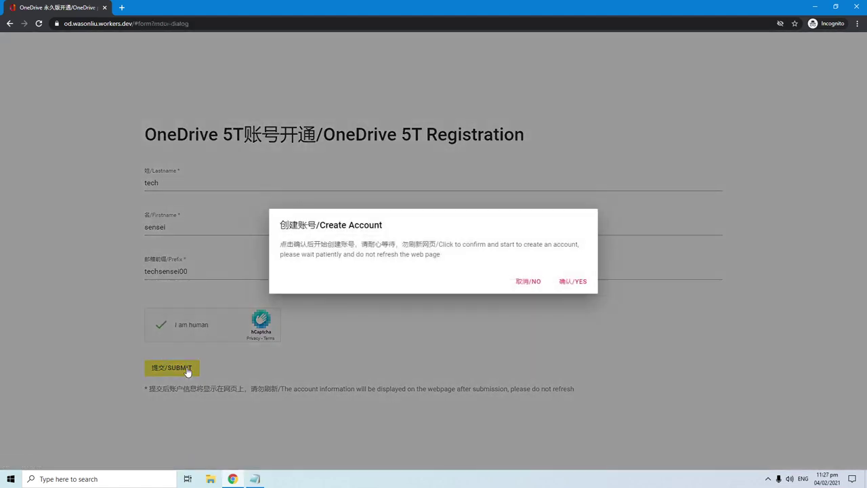
pyautogui.click(580, 284)
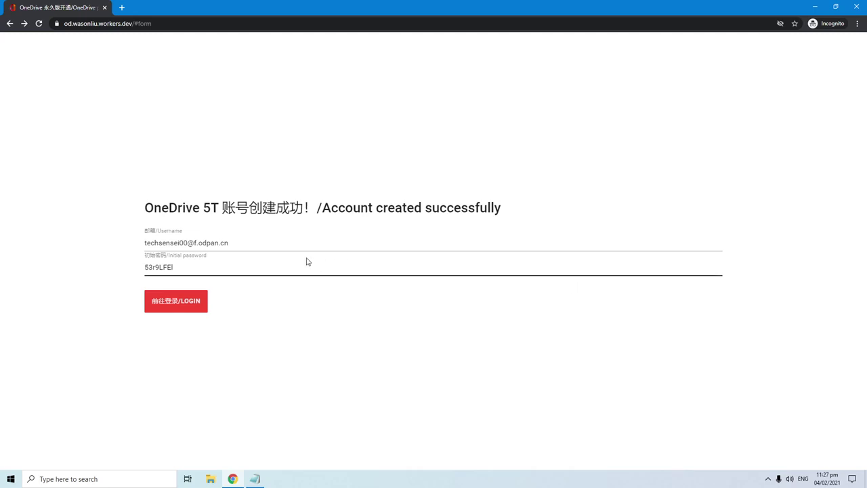
# - Copy the new account's username and initial password, and proceed to the Microsoft login page
pyautogui.click(230, 245)
pyautogui.moveTo(228, 243); pyautogui.dragTo(146, 251)
pyautogui.hotkey('ctrl', 'c')
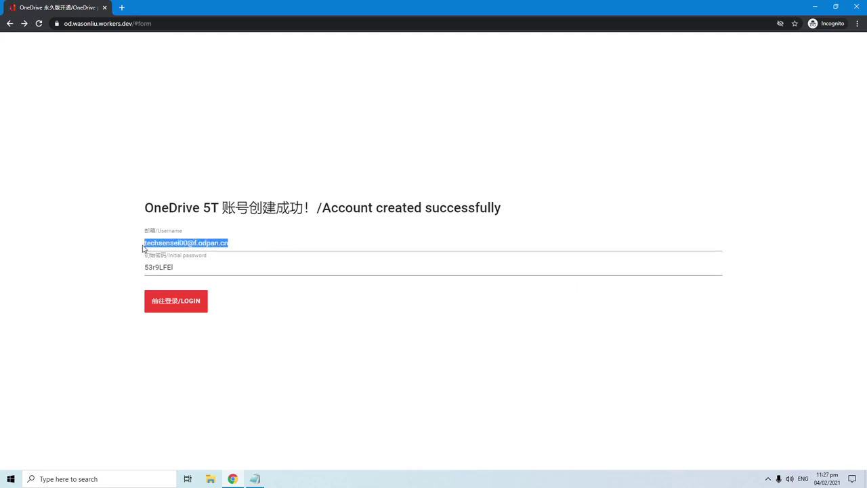
pyautogui.click(139, 248)
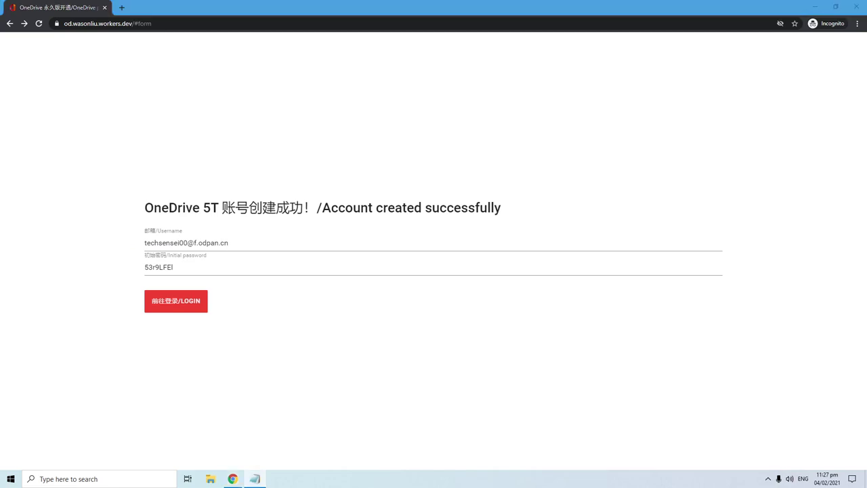
pyautogui.moveTo(203, 257); pyautogui.dragTo(115, 273)
pyautogui.click(277, 297)
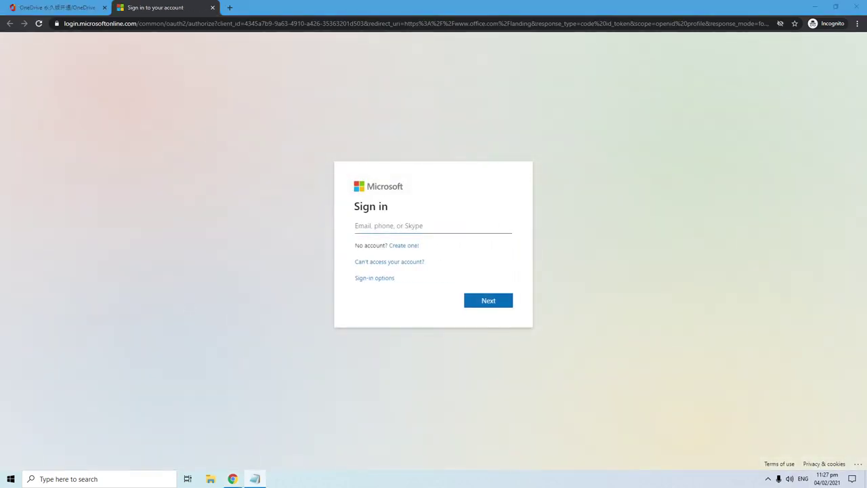
# - Sign in to Microsoft with the new account's e-mail address and its initial password
pyautogui.click(441, 226)
pyautogui.hotkey('ctrl', 'v')
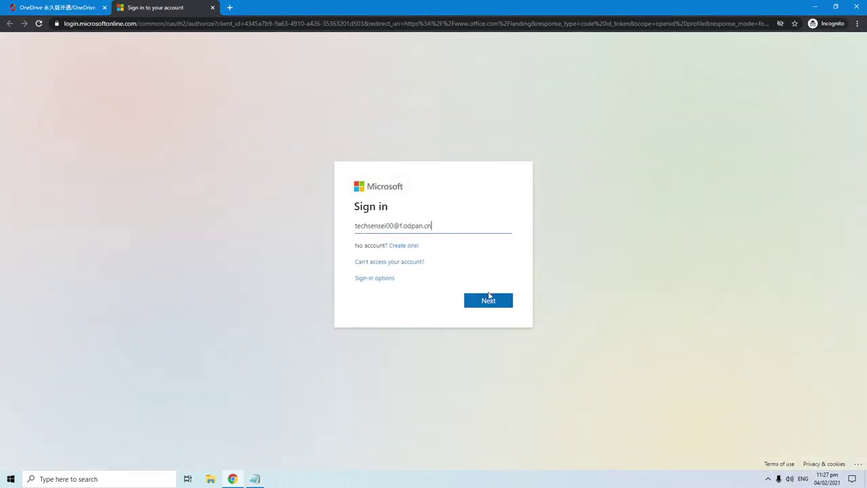
pyautogui.click(490, 300)
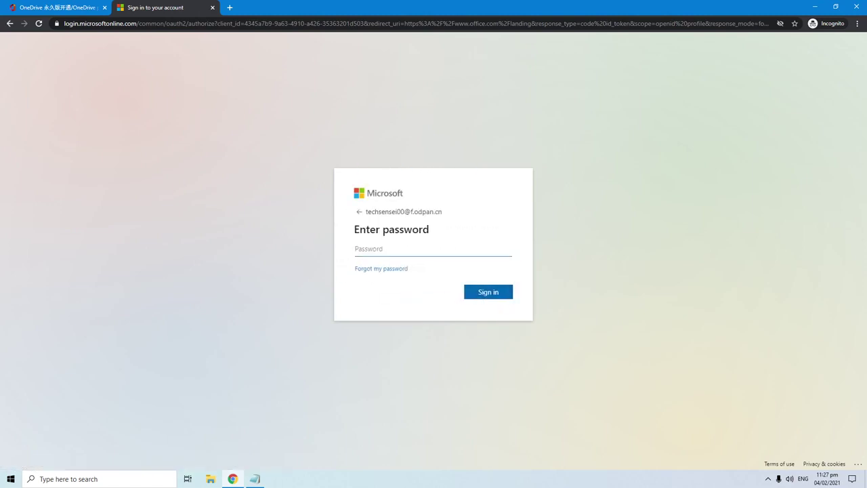
pyautogui.click(411, 247)
pyautogui.hotkey('ctrl', 'v')
pyautogui.click(498, 291)
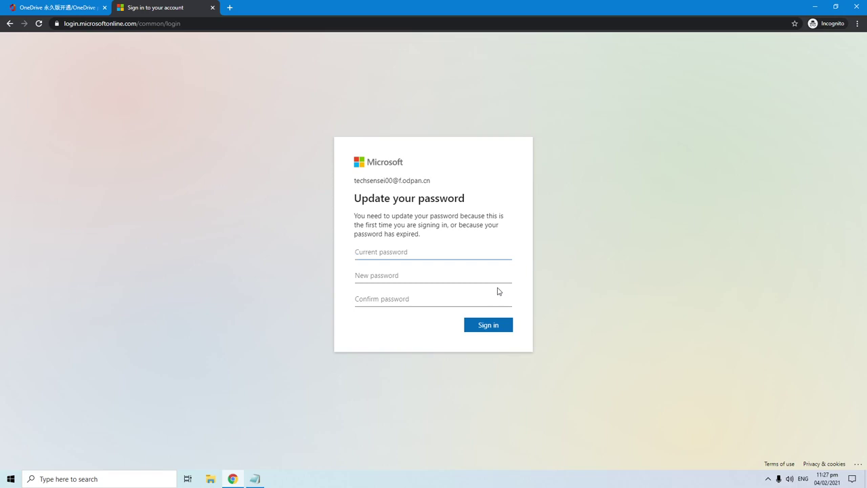
# - Update the account password by entering the current password and a confirmed new password, and submit it
pyautogui.hotkey('ctrl', 'v')
pyautogui.press('Tab')
pyautogui.write('************')
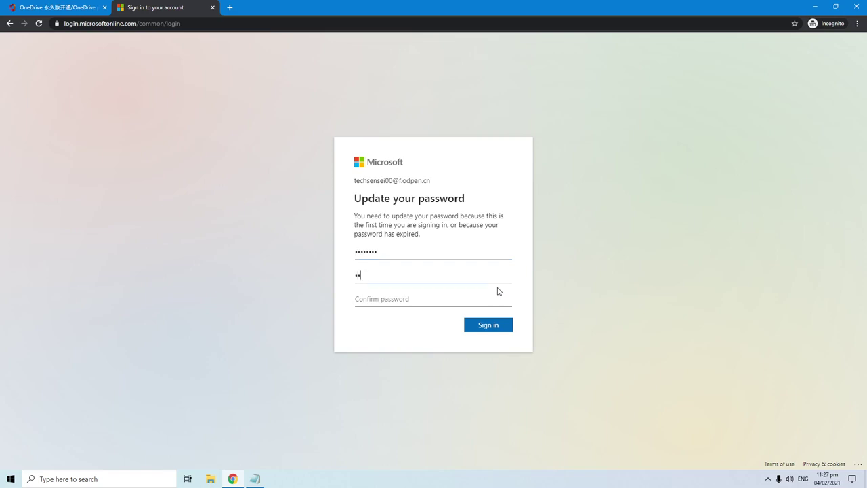
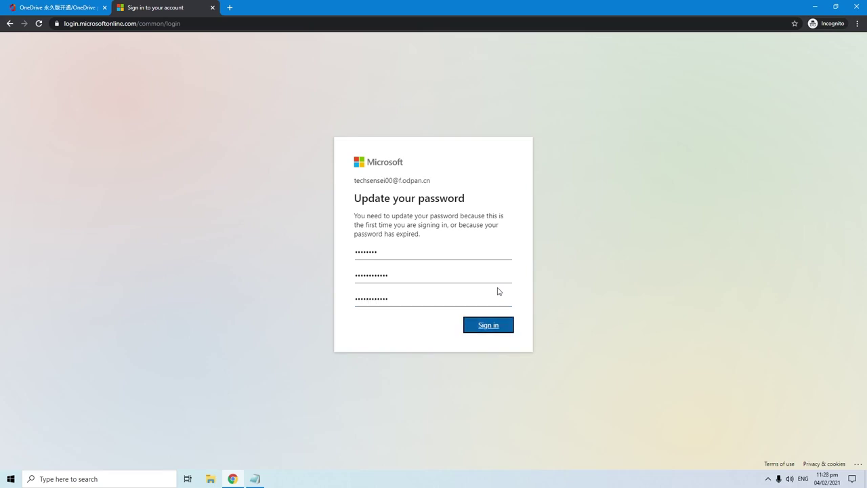
pyautogui.click(494, 327)
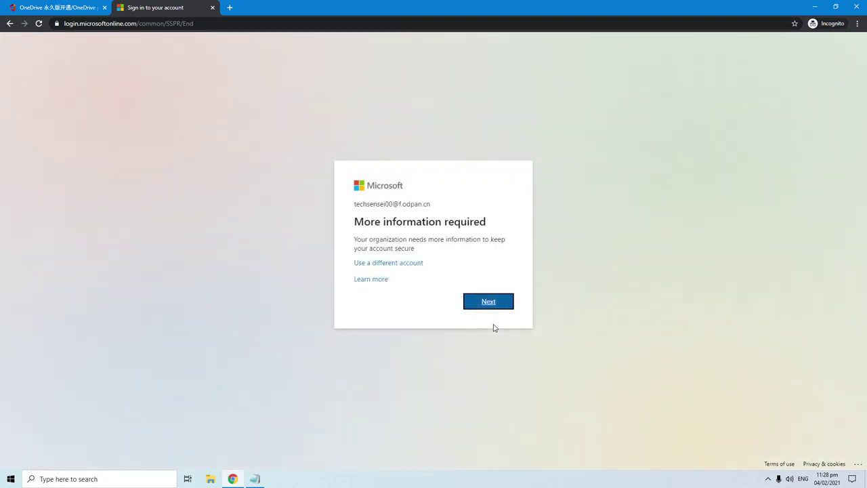
# - Continue to the required security information and start setting up the authentication email
pyautogui.click(495, 303)
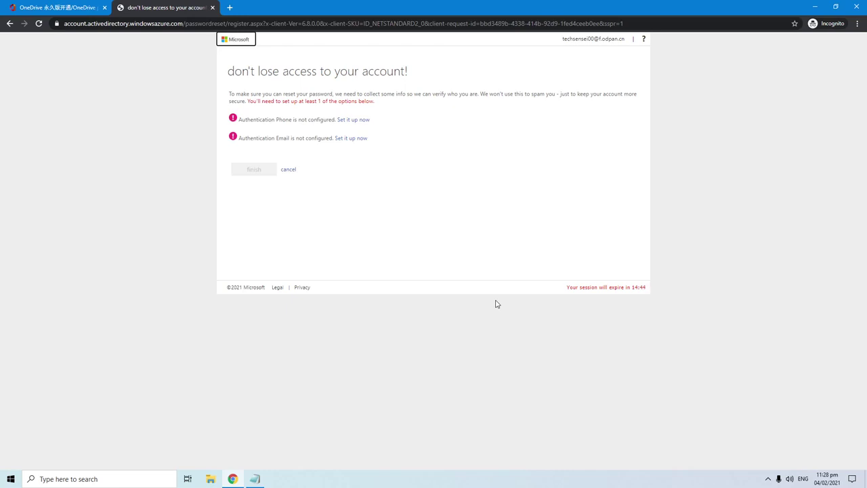
pyautogui.click(353, 139)
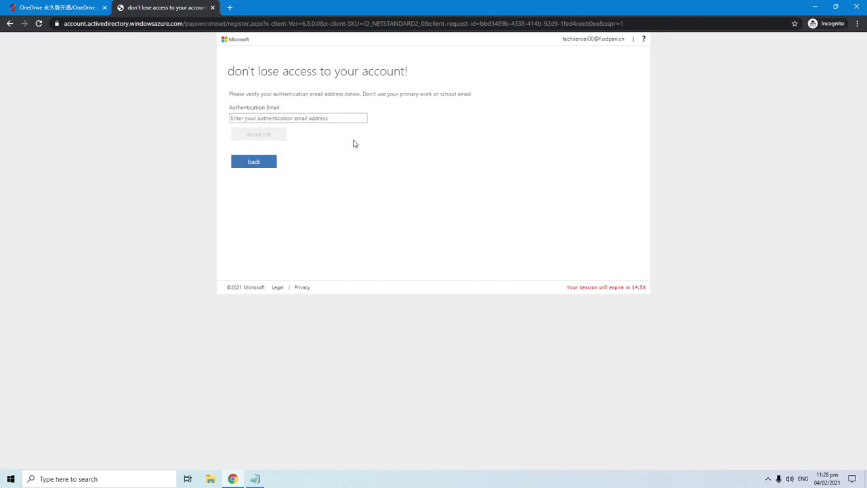
pyautogui.click(231, 8)
pyautogui.write('google')
pyautogui.press('Return')
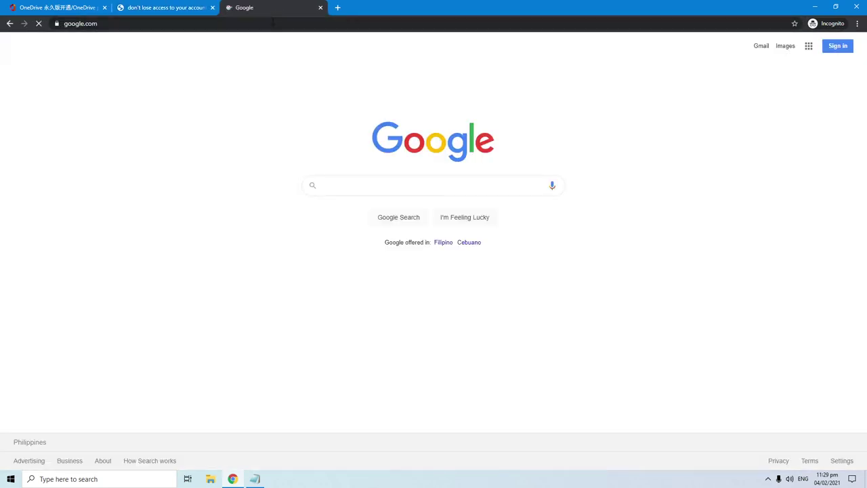
pyautogui.click(274, 23)
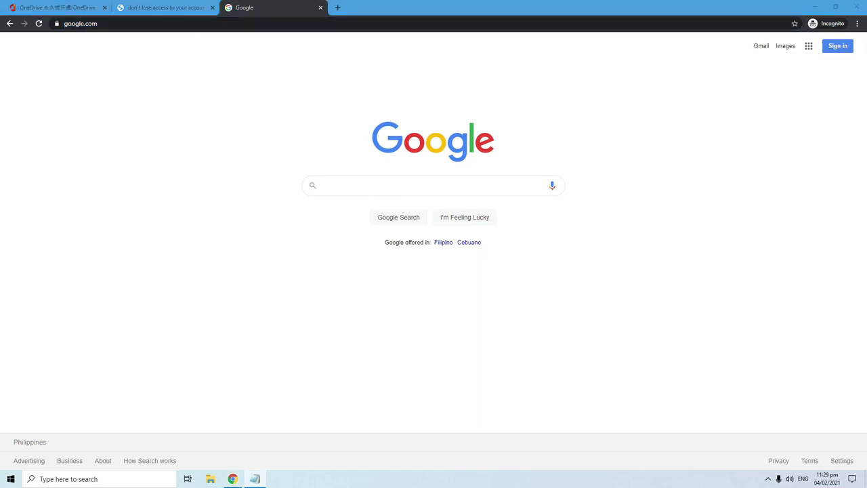
pyautogui.click(180, 24)
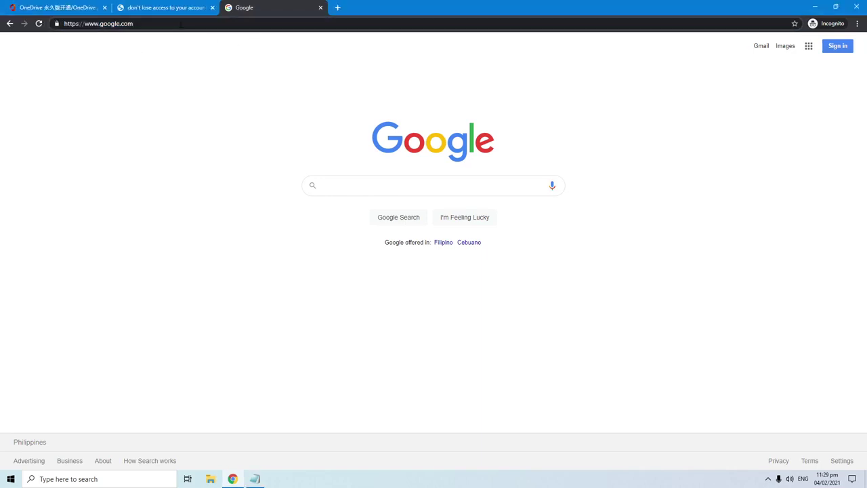
pyautogui.hotkey('ctrl', 'a')
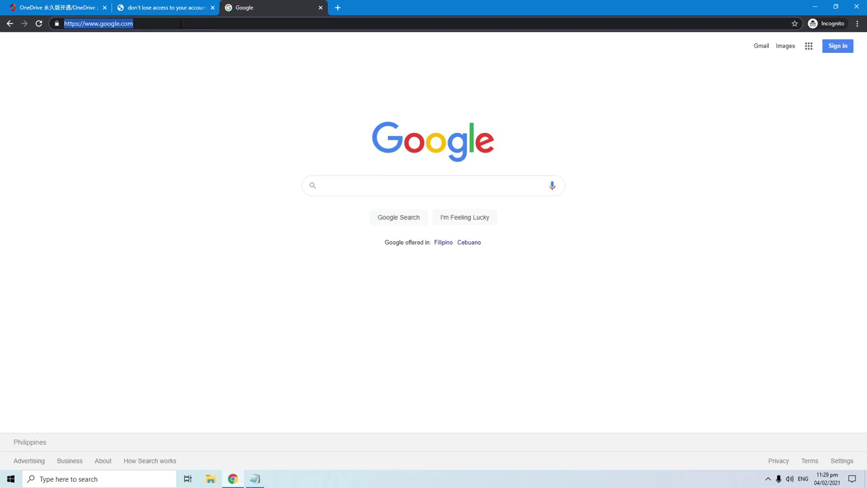
pyautogui.write('https://temp-mail.org/en')
pyautogui.press('Return')
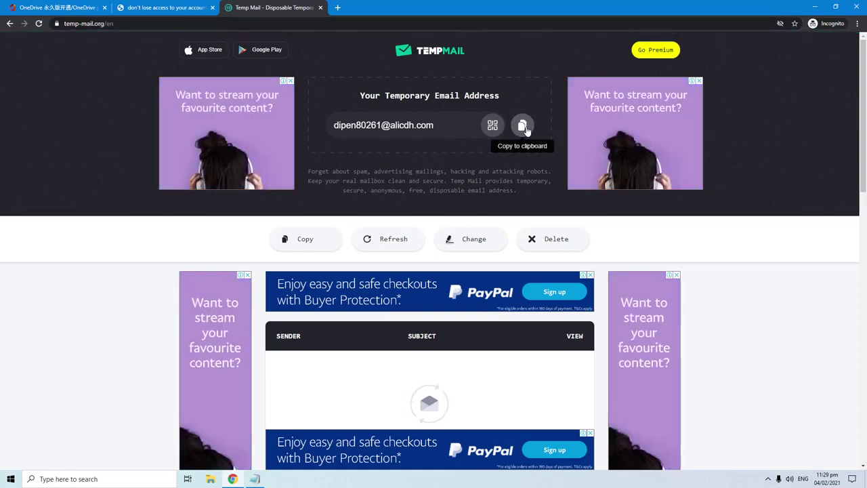
pyautogui.click(523, 126)
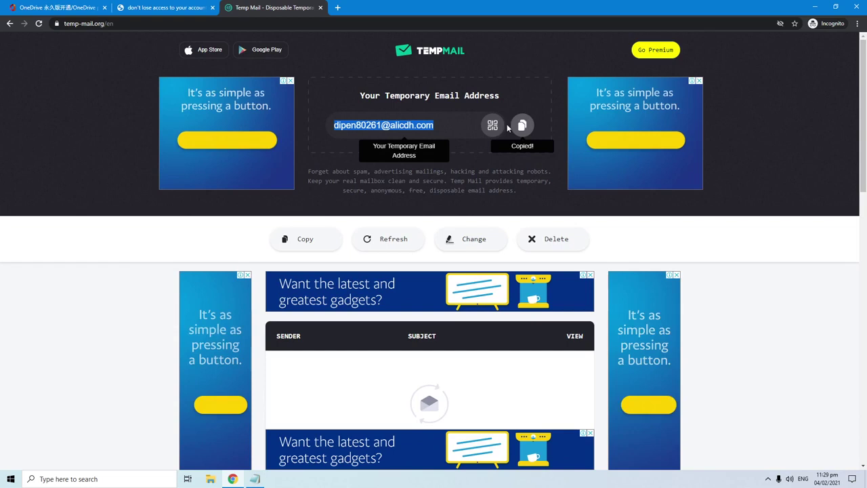
# - Enter the temporary address as the authentication email on the Microsoft page and request the verification e-mail
pyautogui.click(173, 7)
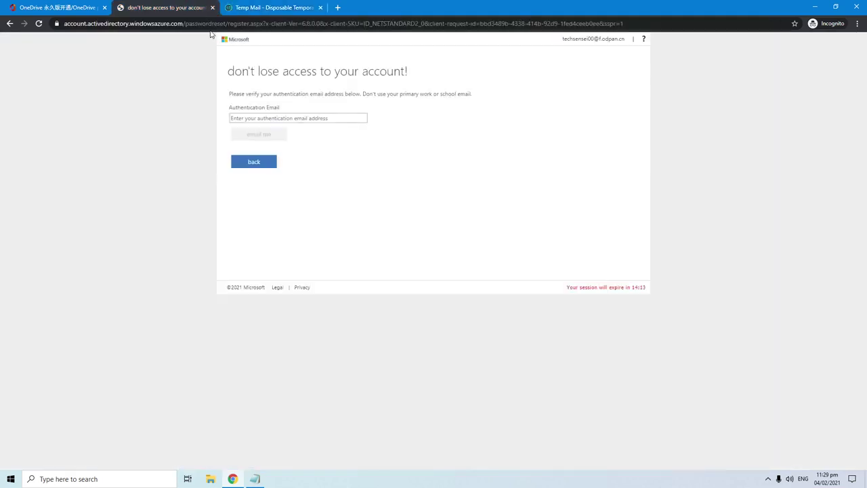
pyautogui.click(308, 116)
pyautogui.hotkey('ctrl', 'v')
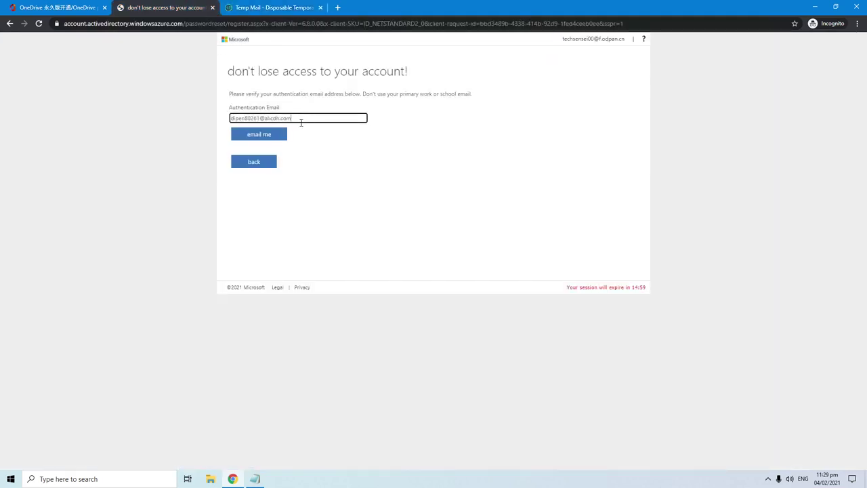
pyautogui.click(258, 134)
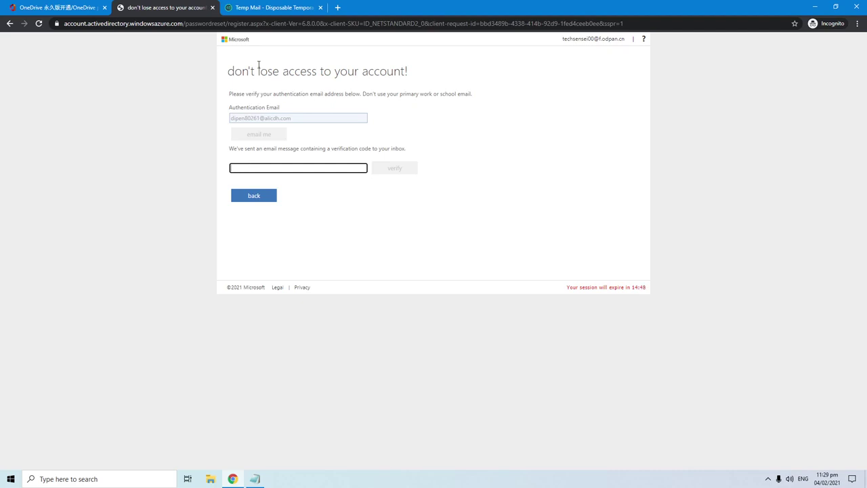
# - Open the account verification e-mail in the Temp Mail inbox and copy the verification code from it
pyautogui.click(264, 7)
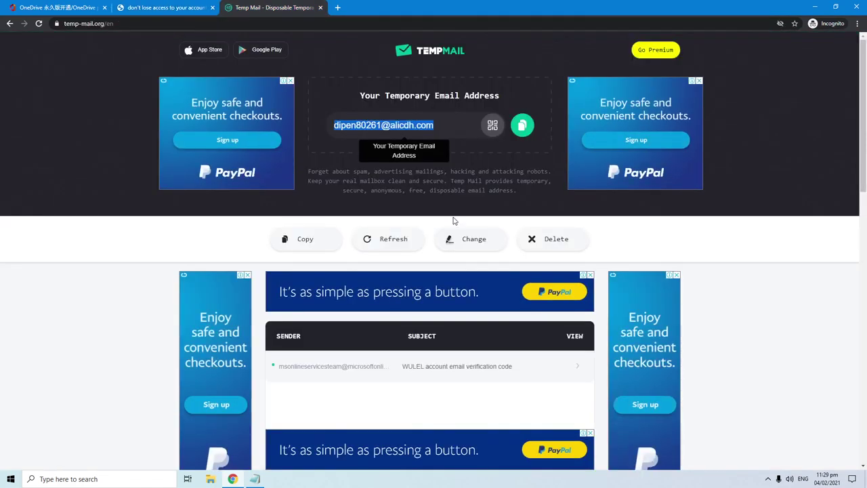
pyautogui.click(430, 210)
pyautogui.scroll(-1, 390, 308)
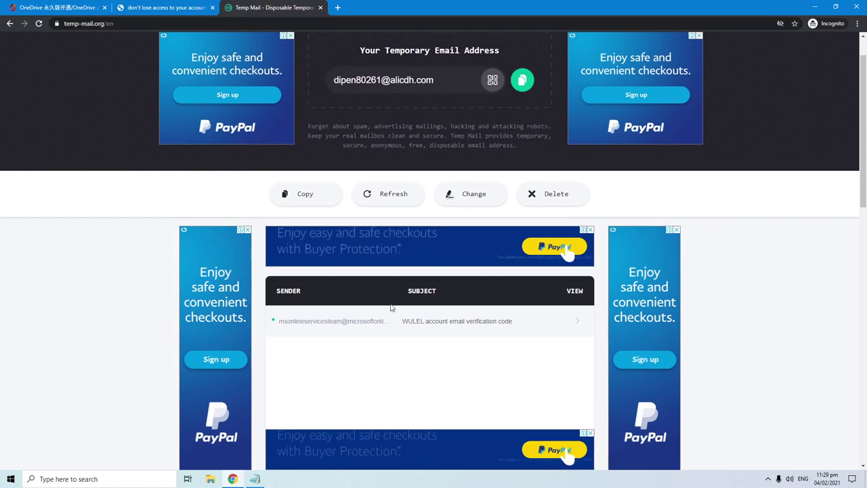
pyautogui.click(352, 321)
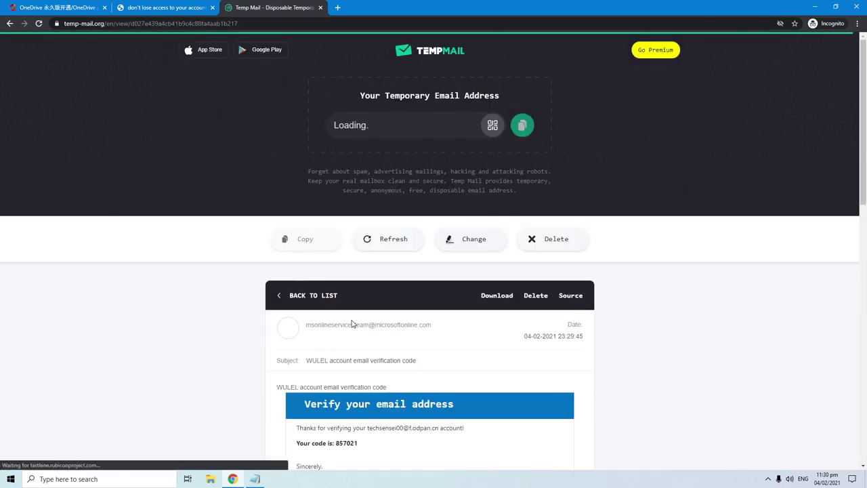
pyautogui.scroll(-2, 353, 325)
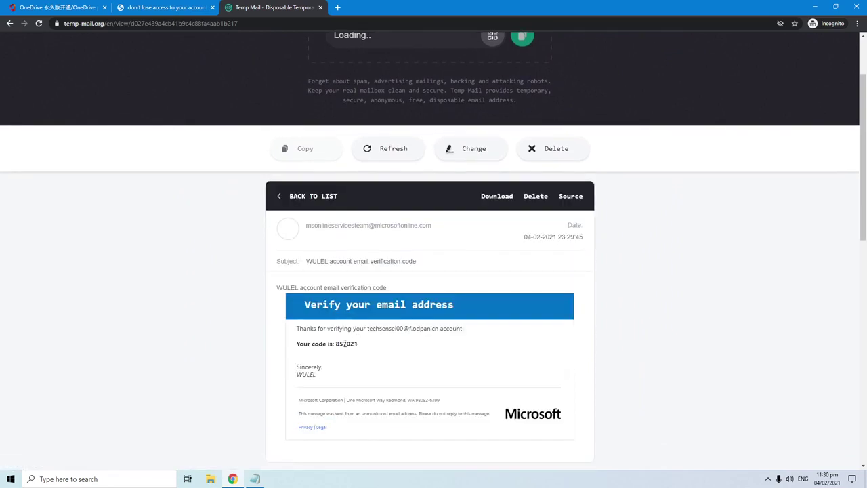
pyautogui.moveTo(359, 344); pyautogui.dragTo(338, 346)
pyautogui.click(353, 345)
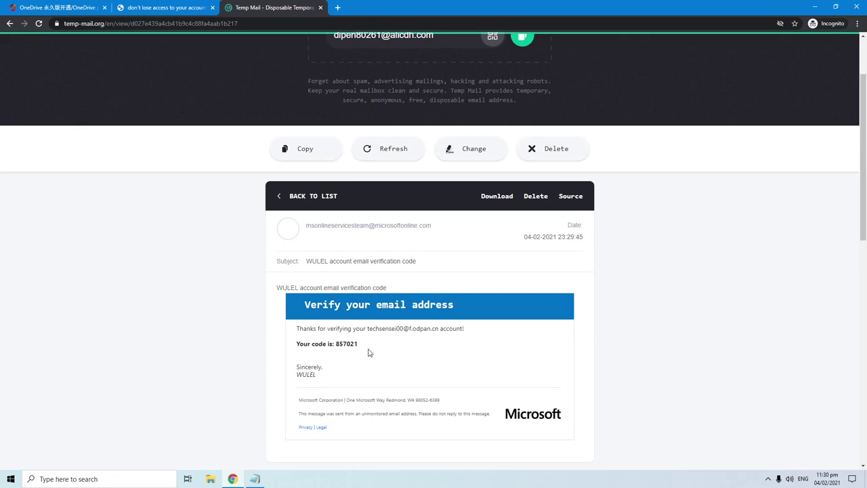
# - Enter the copied verification code on the Microsoft authentication email page and verify it
pyautogui.click(195, 8)
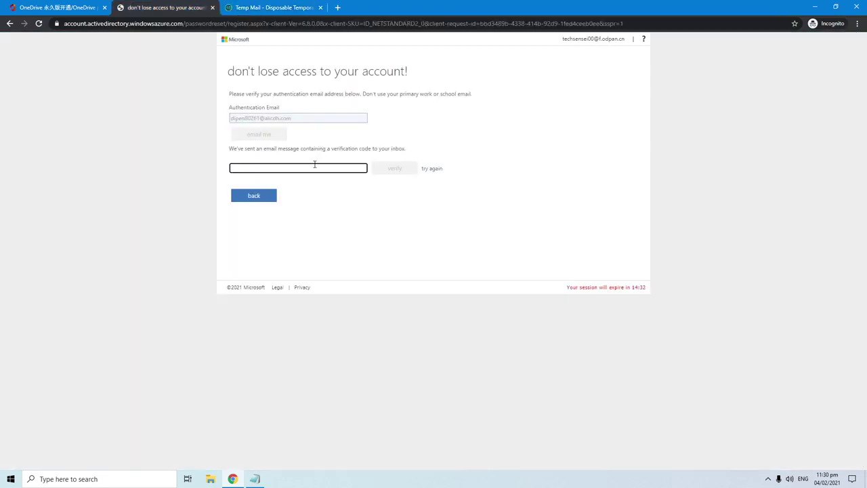
pyautogui.hotkey('ctrl', 'v')
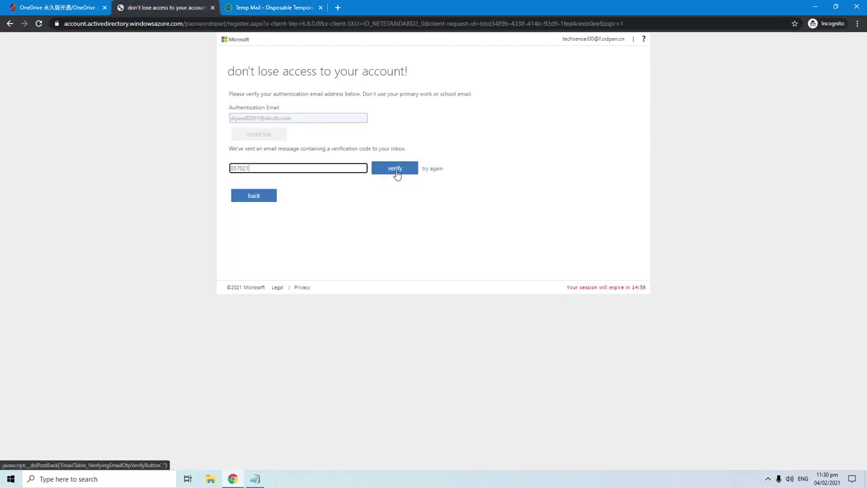
pyautogui.click(395, 172)
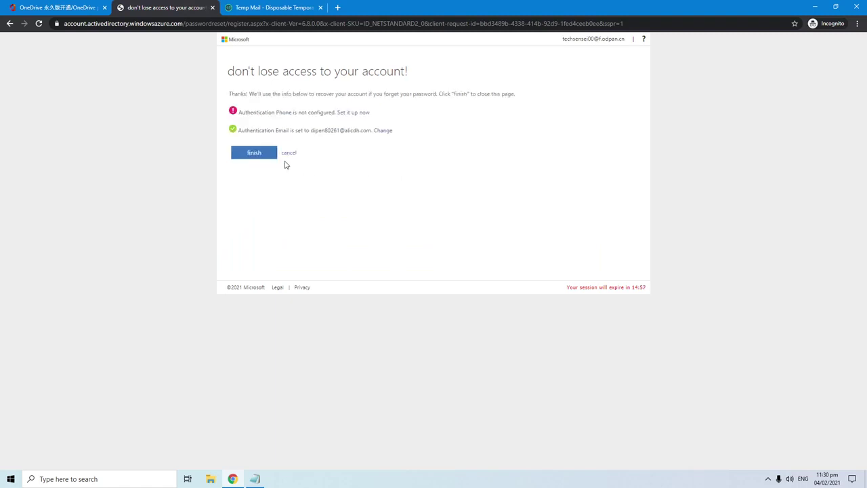
# - Finish the security information setup, choosing to stay signed in, and dismiss the Office 365 welcome dialog
pyautogui.click(258, 155)
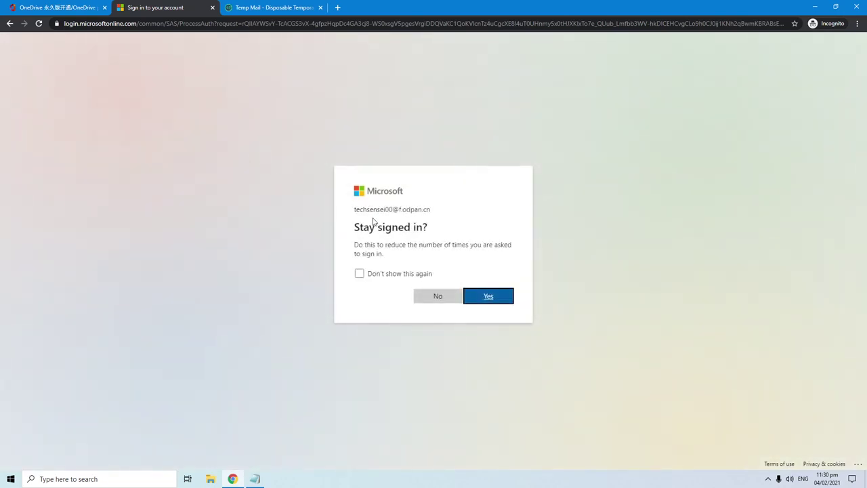
pyautogui.click(489, 298)
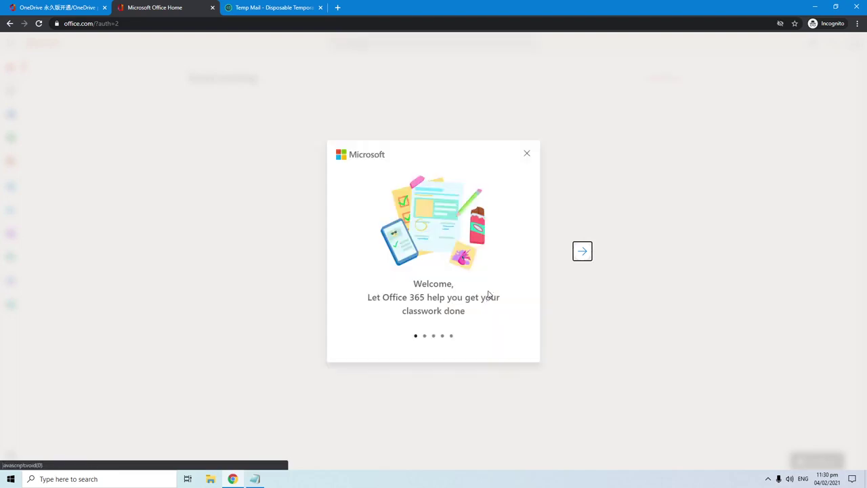
pyautogui.click(529, 157)
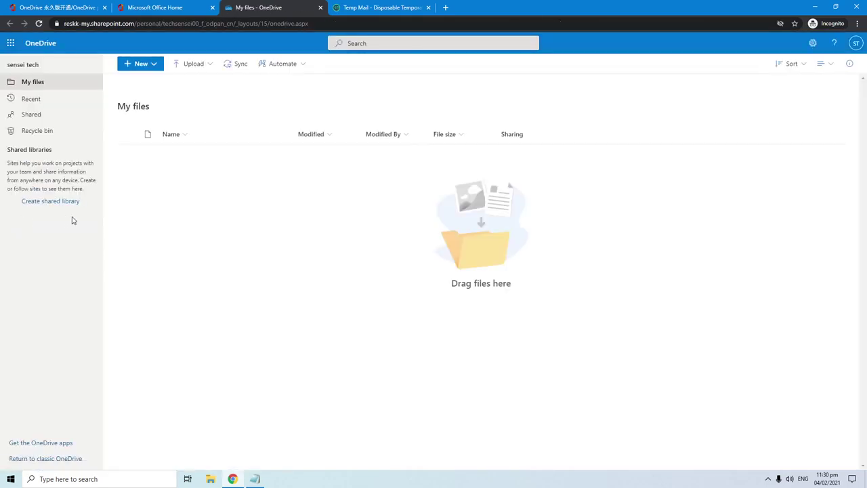
# - Open the storage metrics through OneDrive's additional settings and check the available storage space
pyautogui.click(812, 43)
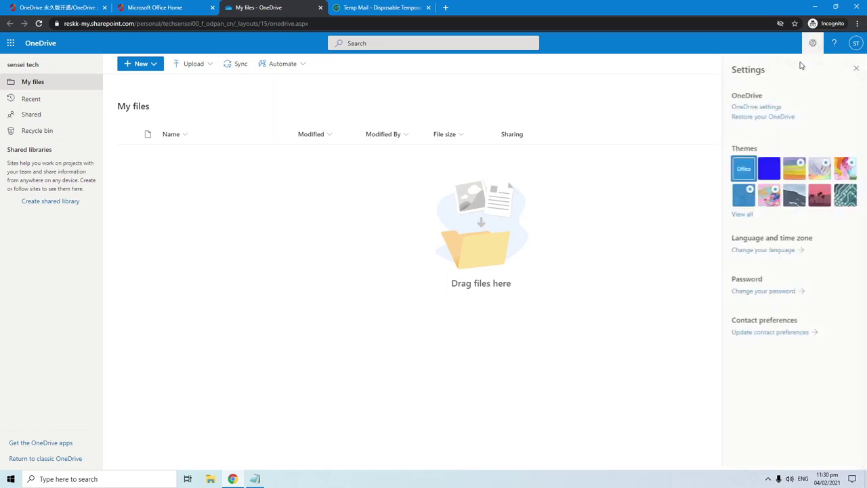
pyautogui.click(760, 107)
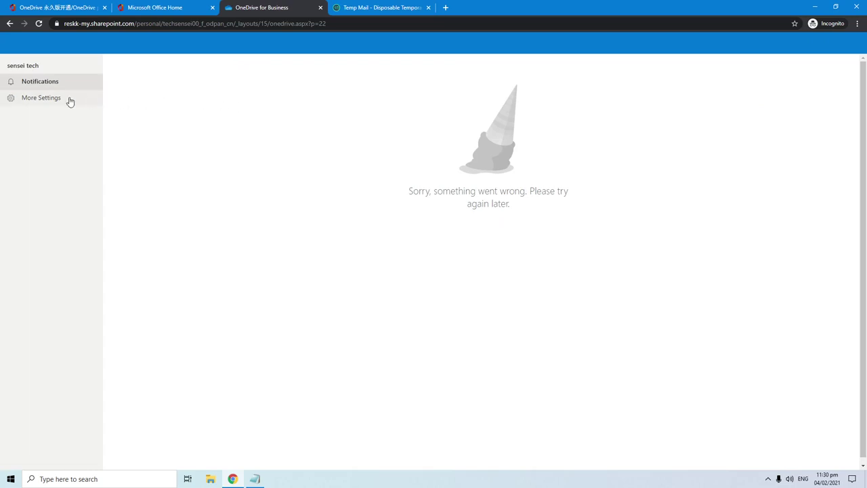
pyautogui.click(45, 102)
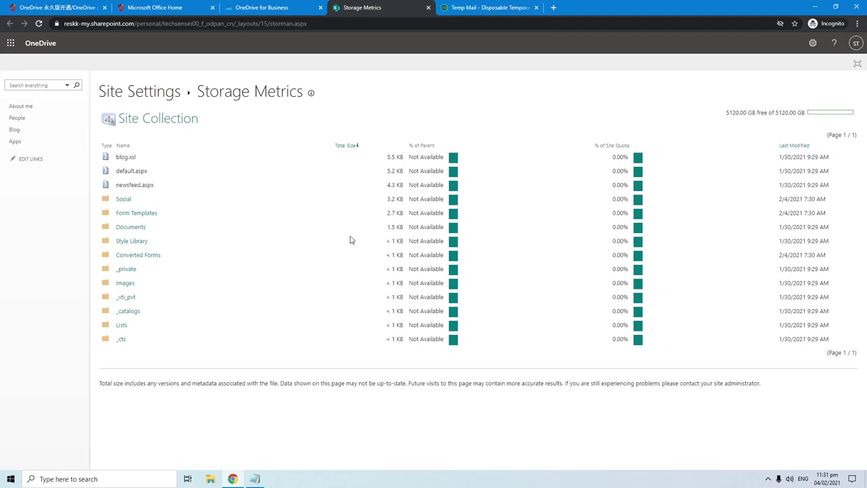
pyautogui.moveTo(728, 113); pyautogui.dragTo(761, 113)
pyautogui.click(749, 120)
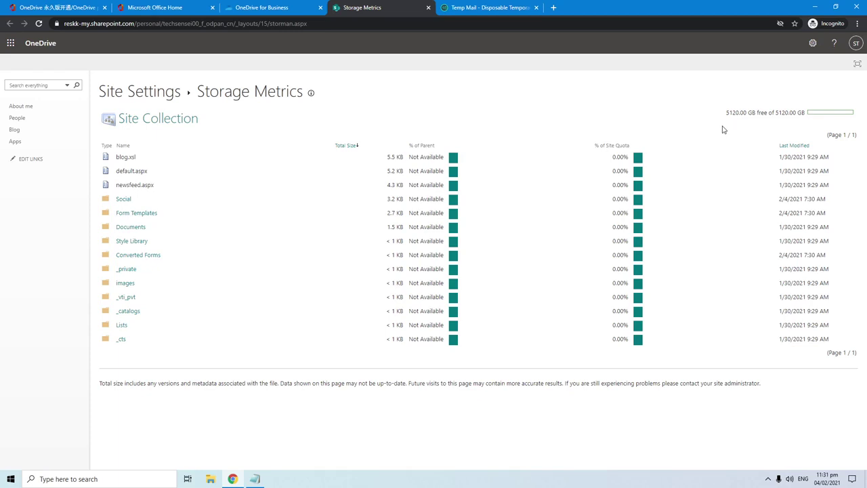